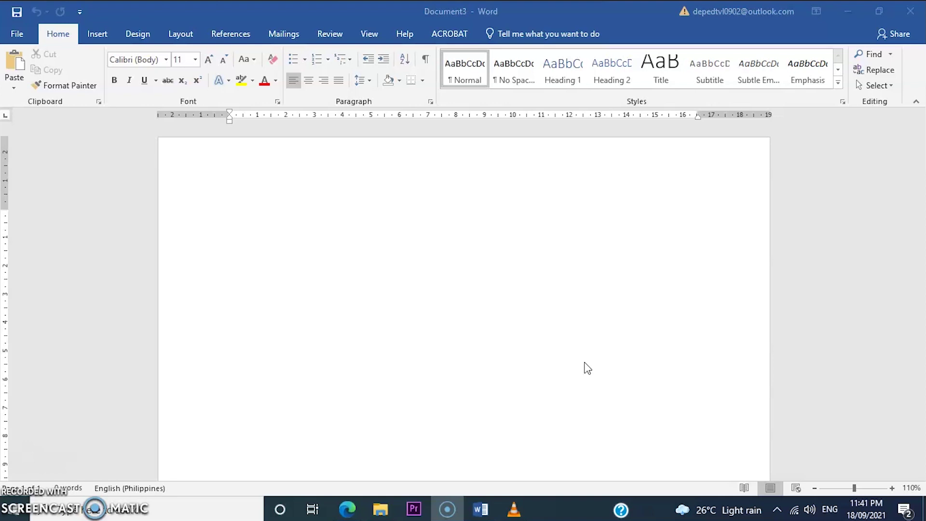
Switch to the Covid-19 complaint letter, launch the Step-by-Step Mail Merge Wizard, and open the recipient list
mouse_move(484, 514)
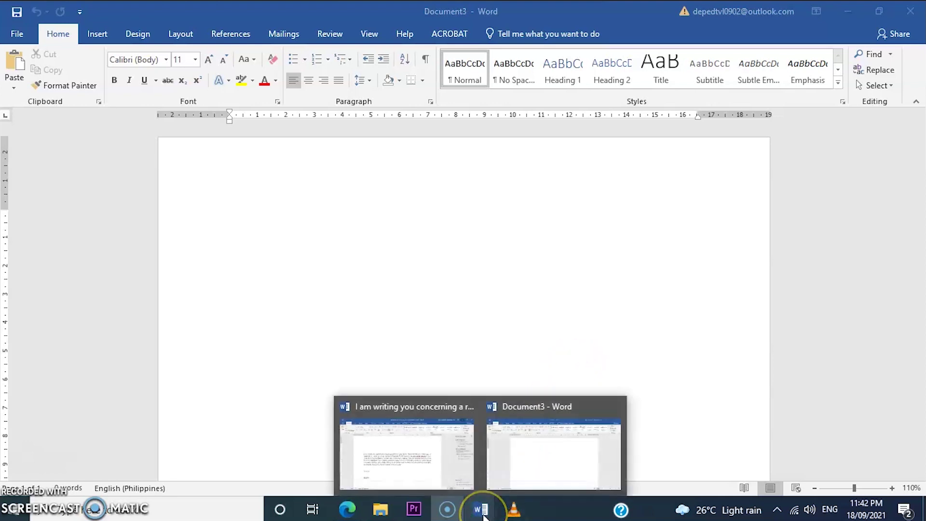
click(422, 477)
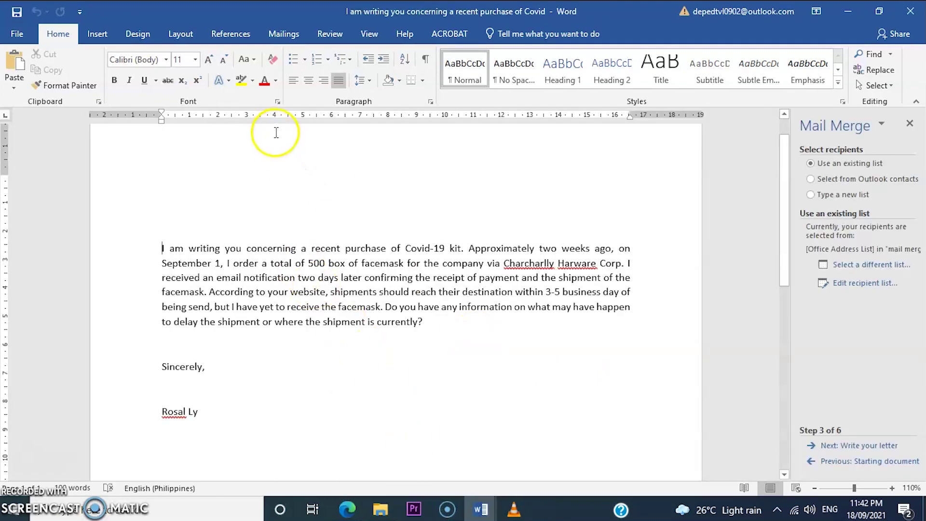
click(283, 35)
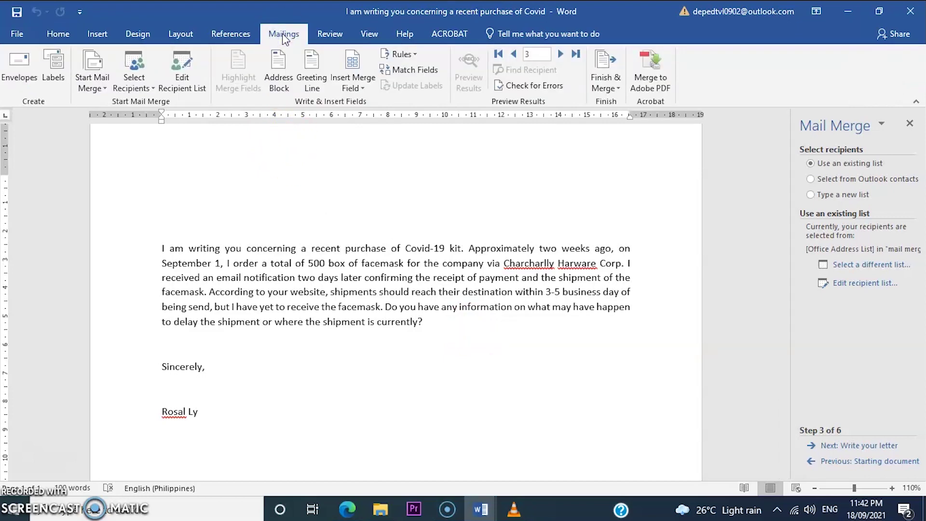
click(93, 90)
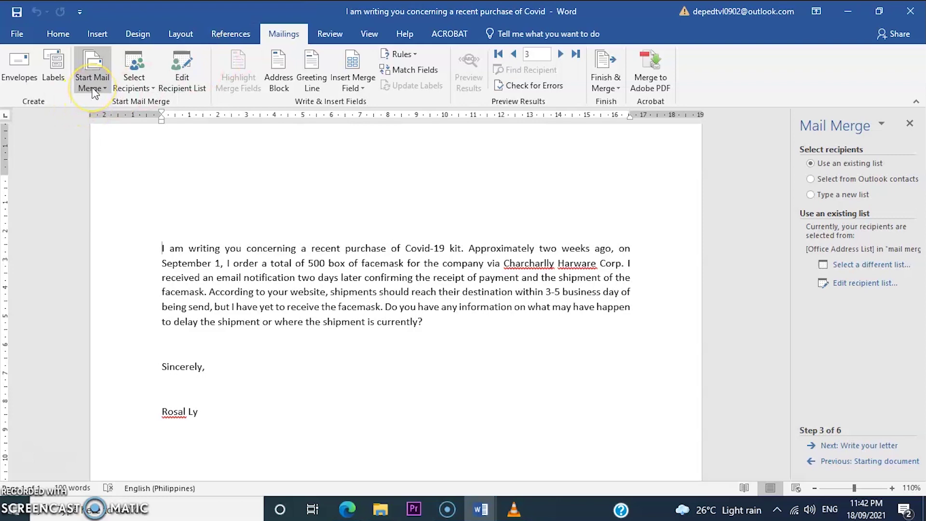
click(93, 90)
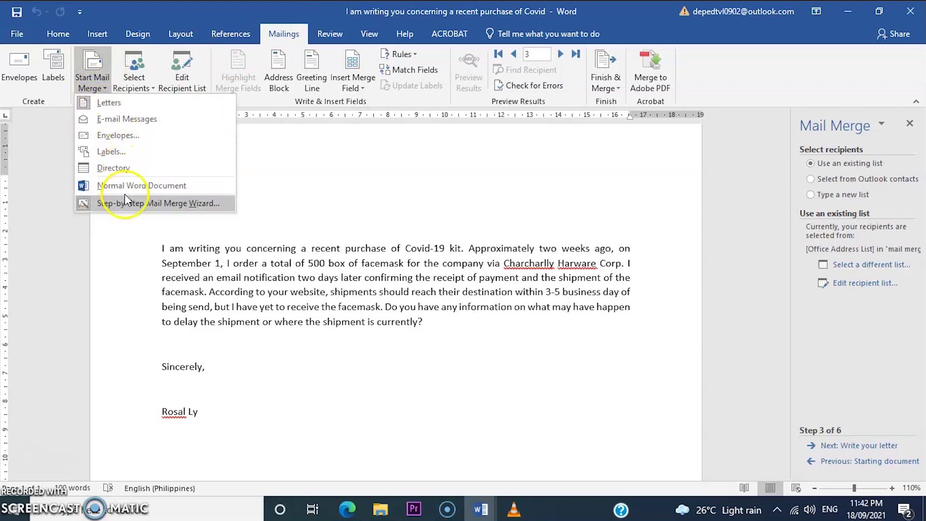
click(124, 207)
click(82, 87)
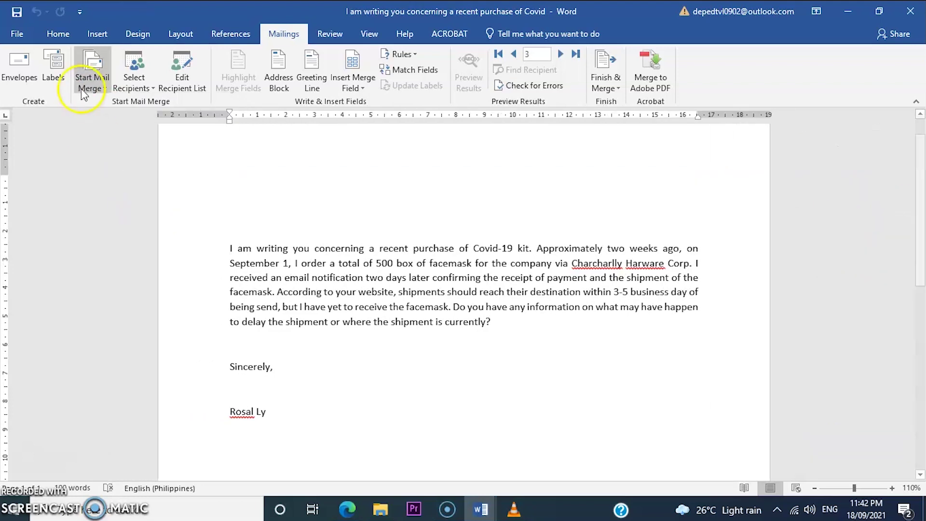
click(143, 201)
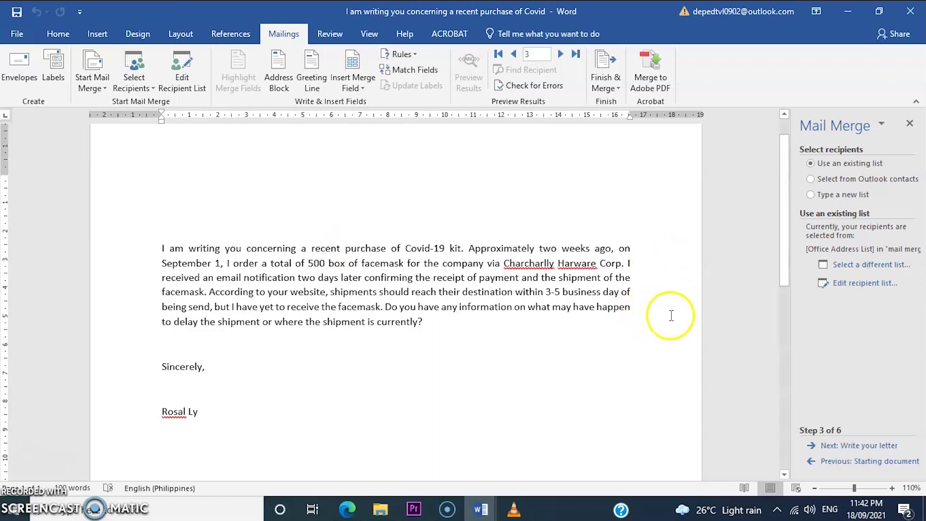
click(856, 285)
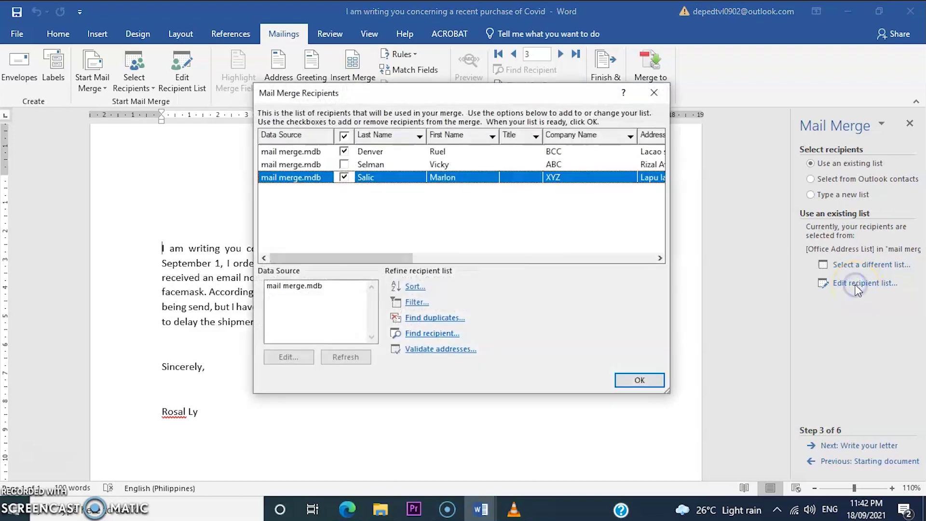
Tick all three mail merge.mdb records in Mail Merge Recipients and confirm the list
drag(494, 96, 615, 141)
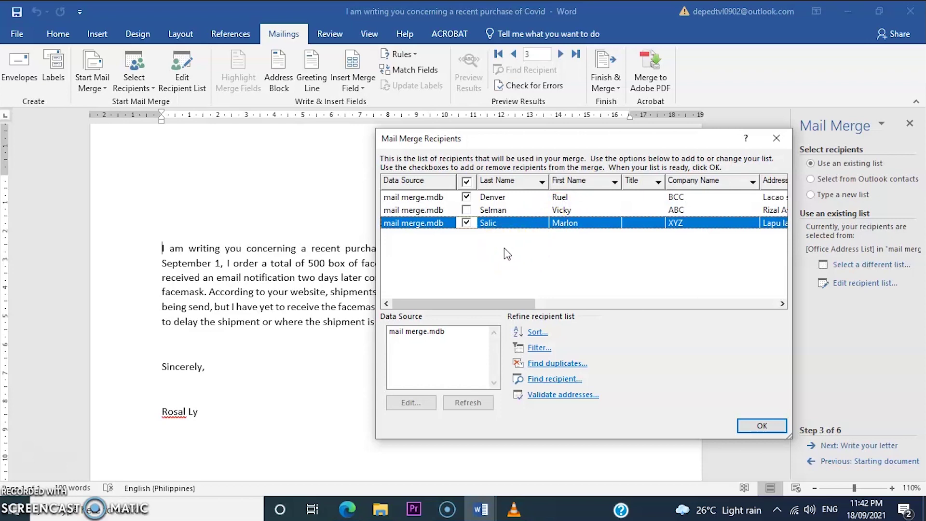
click(467, 222)
click(466, 183)
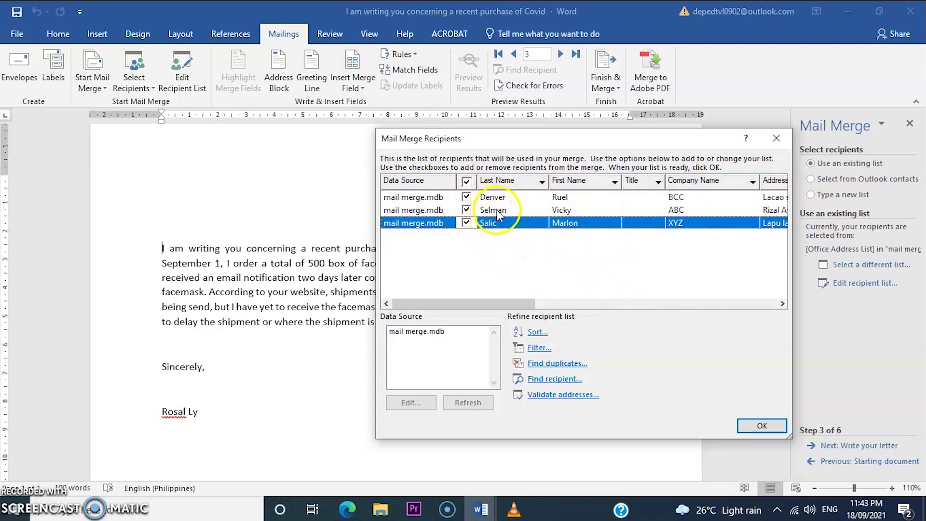
click(760, 426)
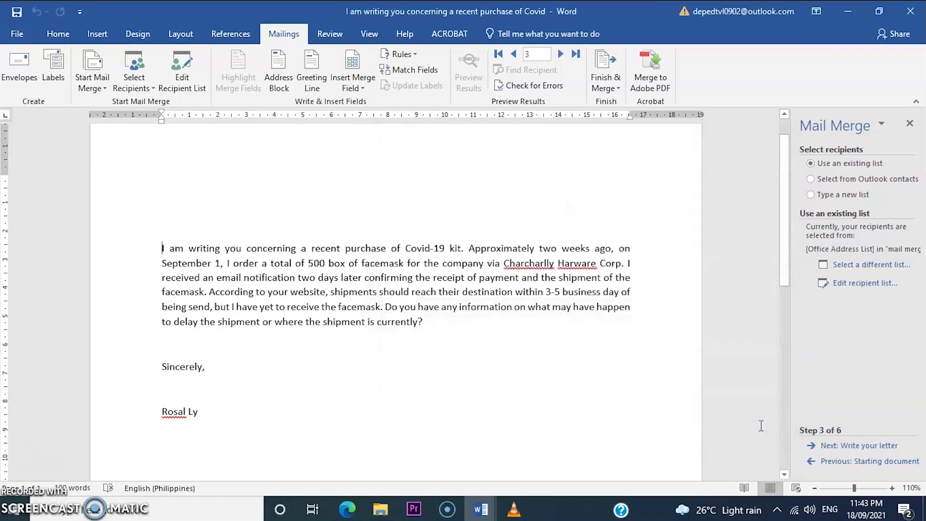
Advance to Step 4, Write your letter, with the cursor in the blank lines above the body
click(822, 453)
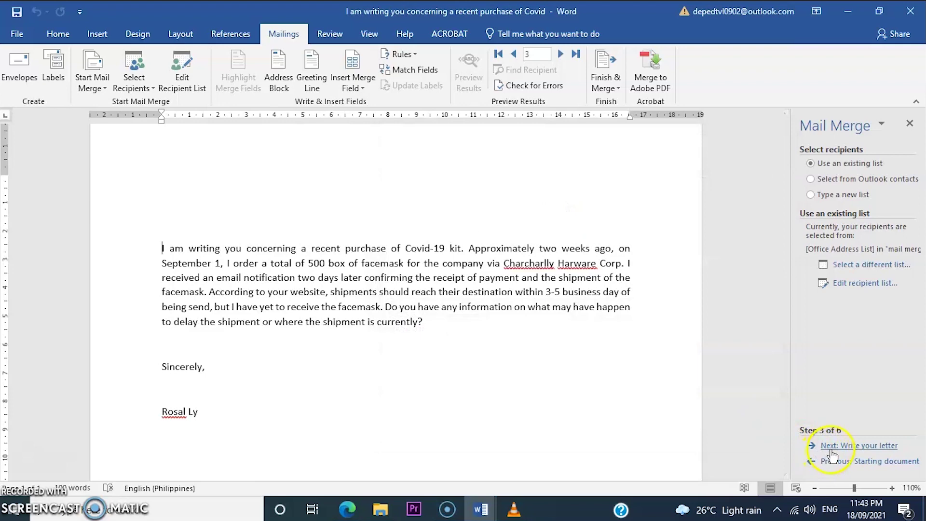
click(836, 446)
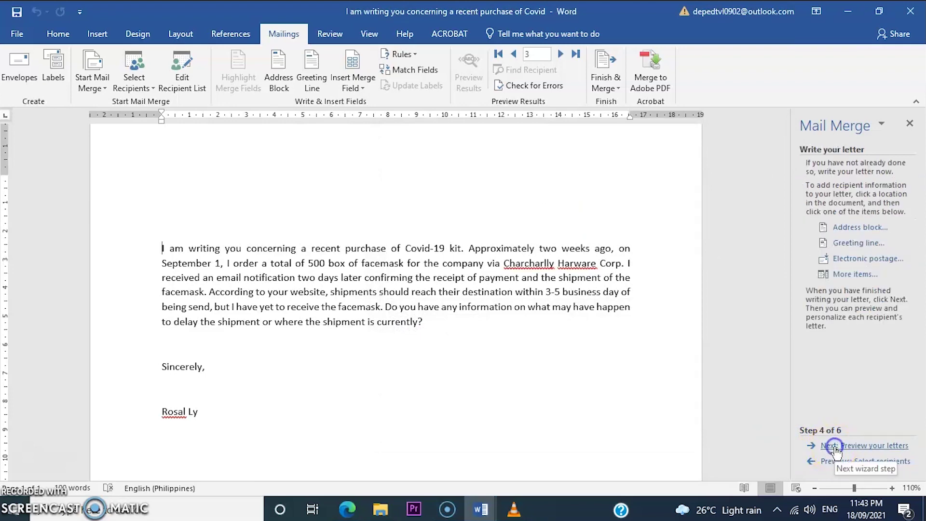
click(163, 247)
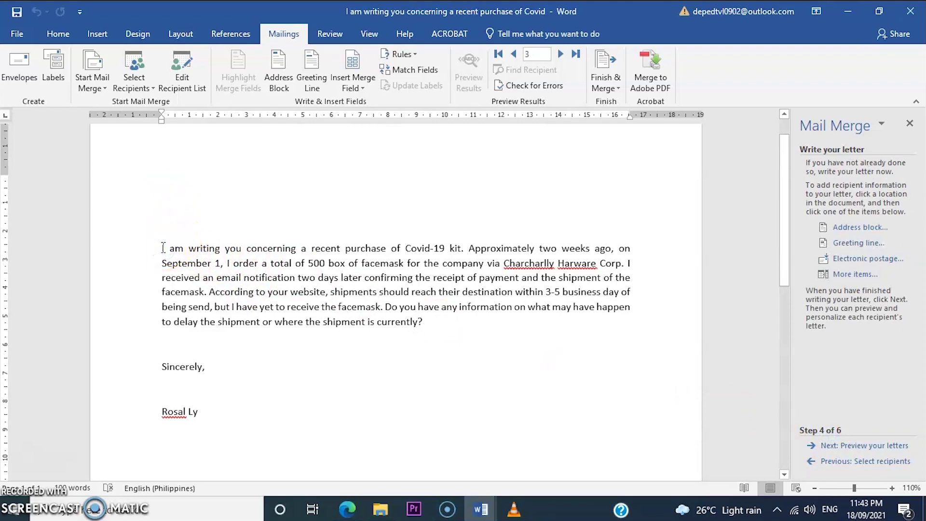
click(160, 178)
click(162, 182)
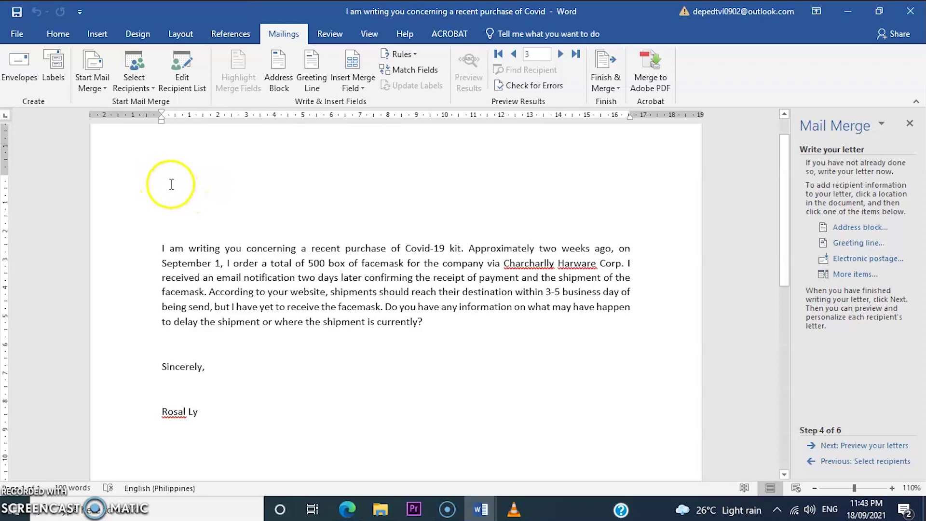
click(161, 180)
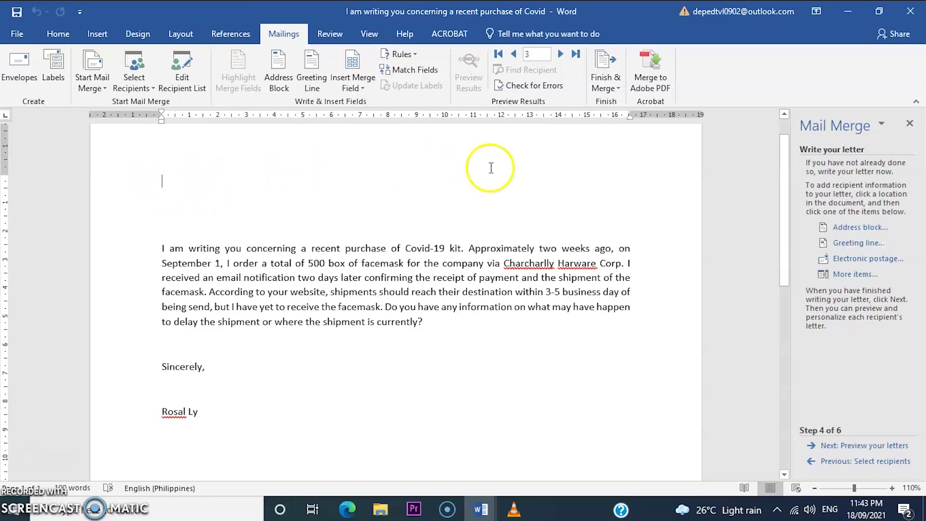
Insert an «AddressBlock» field at the letter's top using the 'Mr. Josh Q. Randall Jr.' name format
click(856, 228)
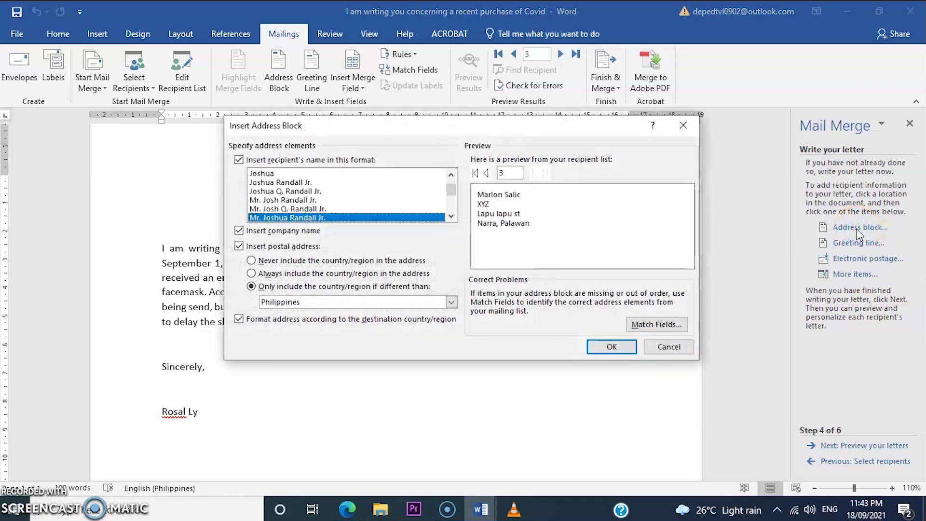
drag(436, 129, 573, 147)
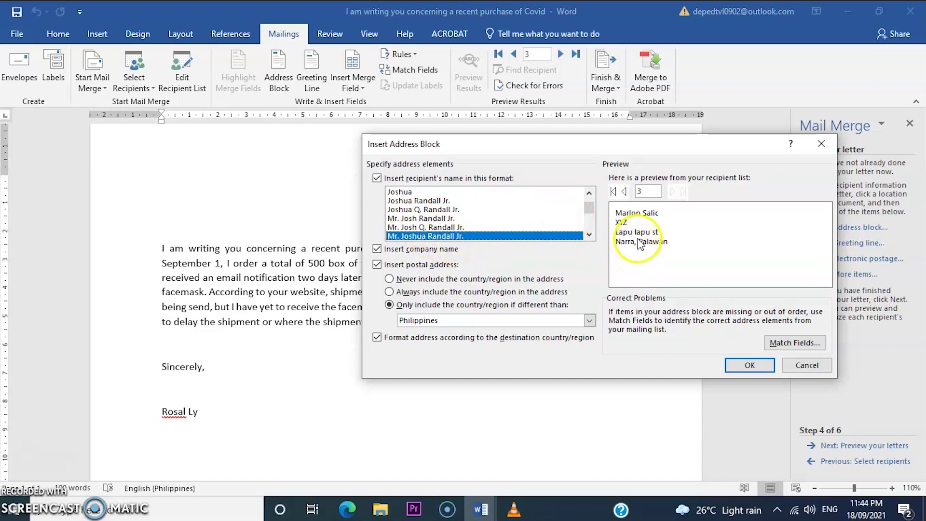
click(439, 227)
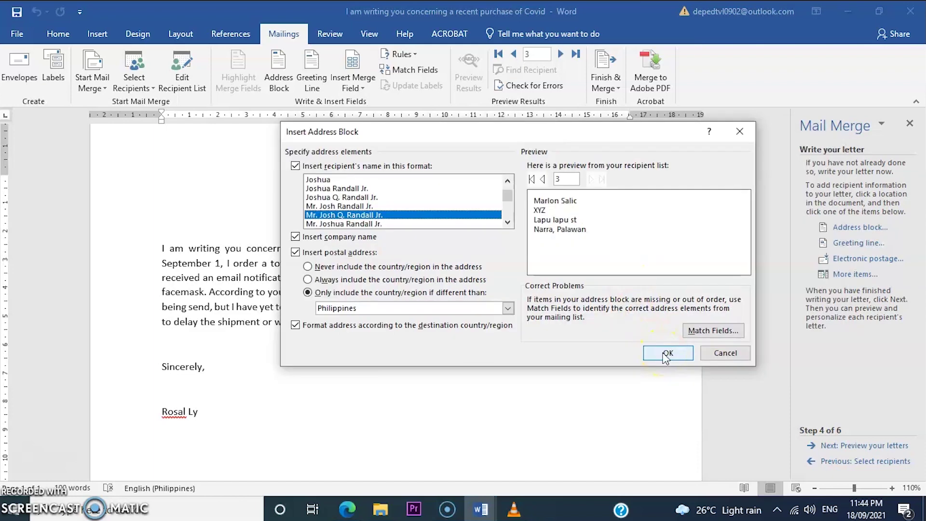
click(387, 218)
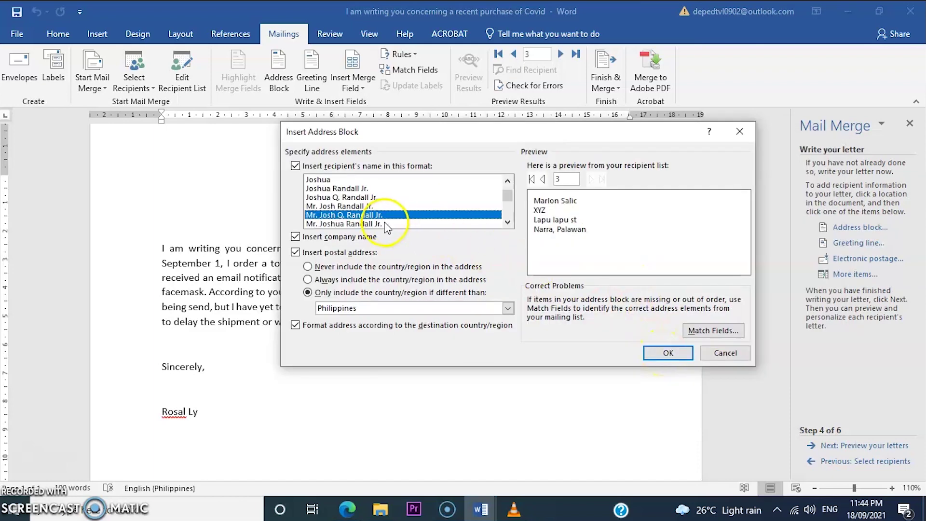
click(667, 353)
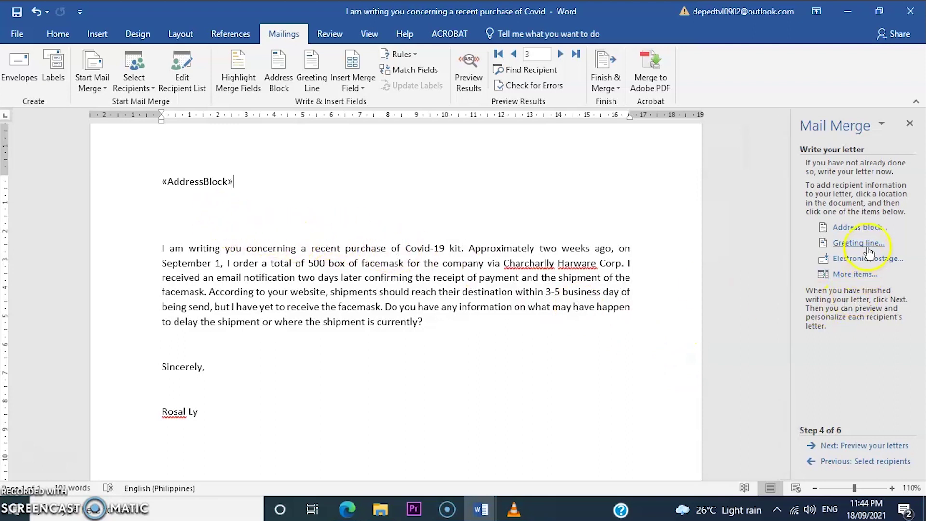
click(166, 211)
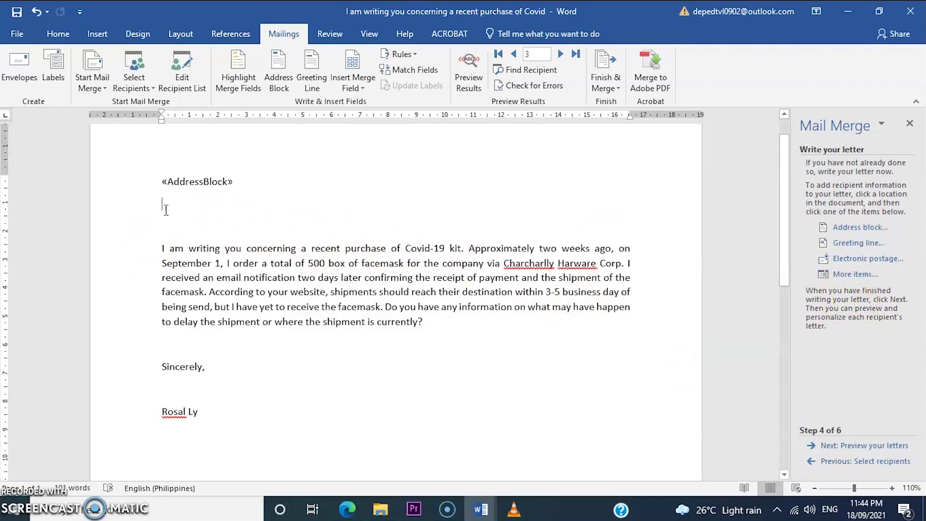
Insert a «GreetingLine» field using Dear, full name, and 'Dear Sir or Madam,' as the fallback
click(162, 214)
click(860, 244)
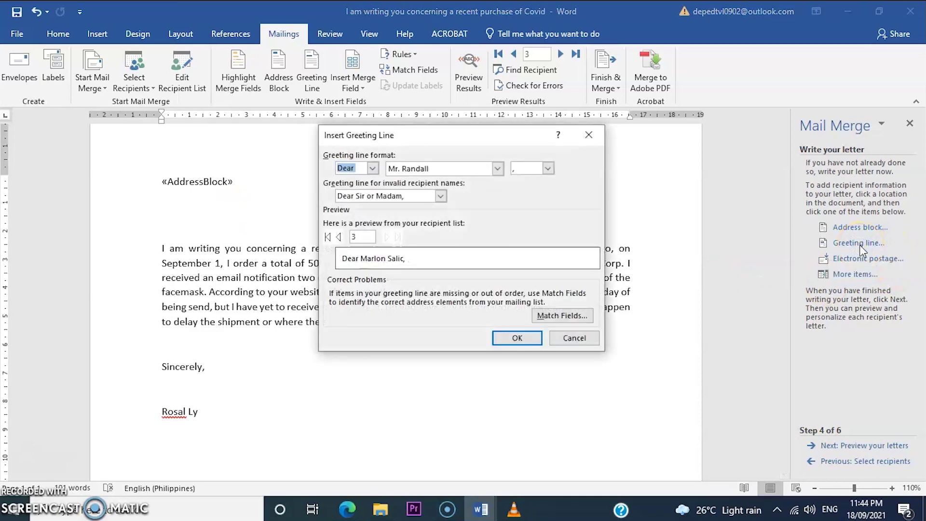
click(440, 196)
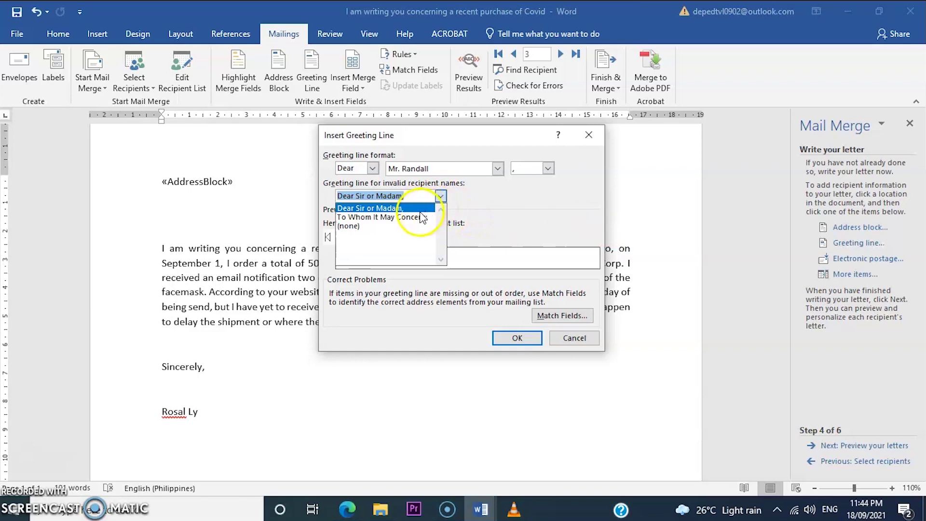
click(371, 169)
click(371, 169)
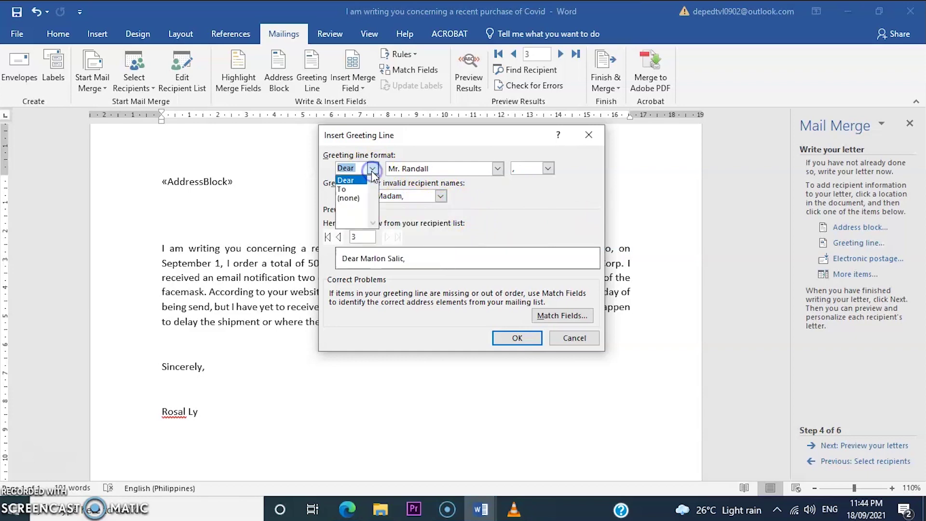
click(361, 188)
click(372, 168)
click(362, 182)
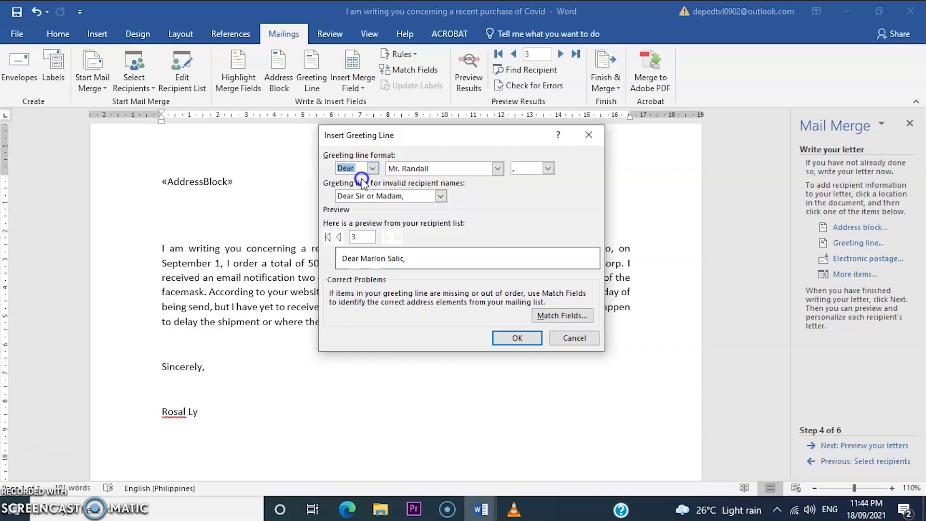
click(441, 196)
click(409, 209)
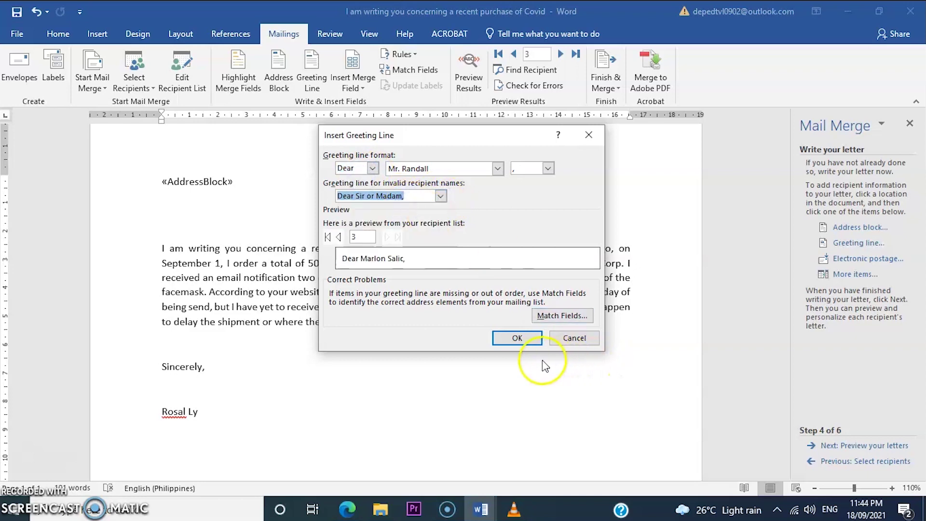
click(520, 339)
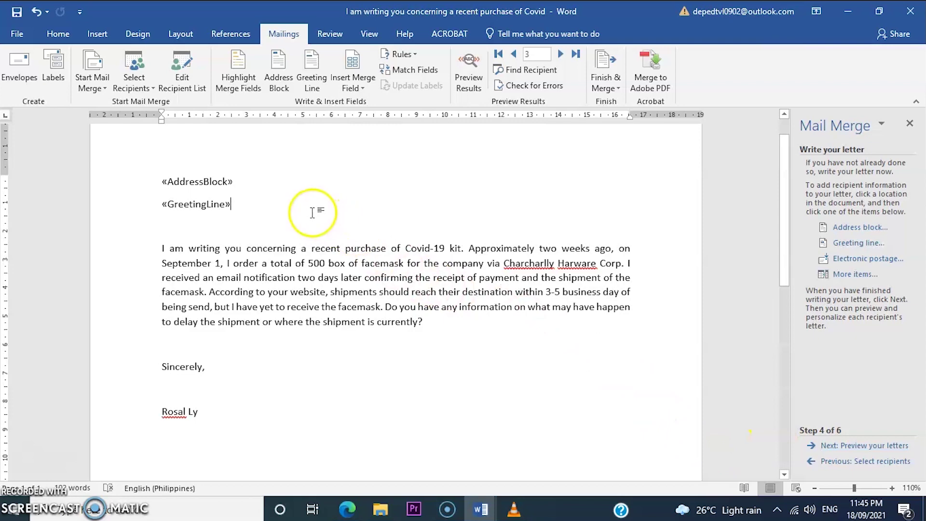
click(861, 446)
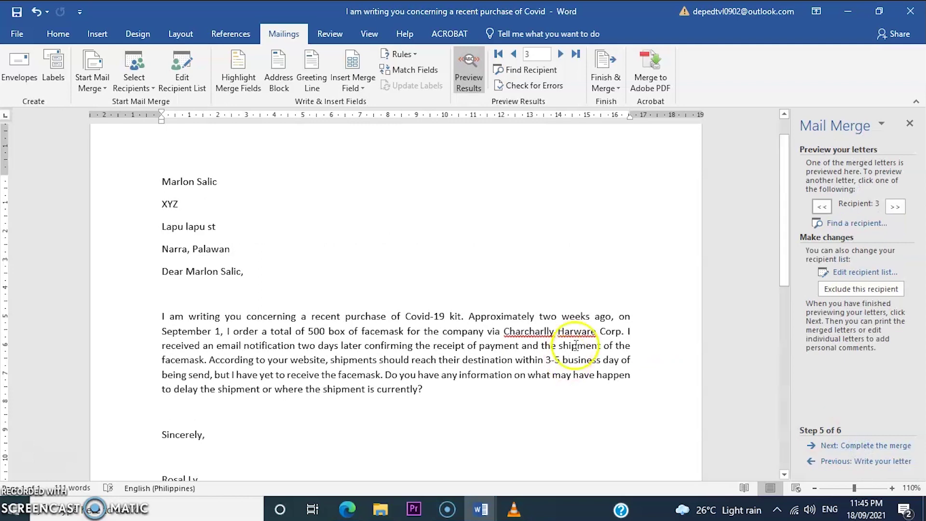
Add a blank line between the last address line and the greeting line
drag(162, 179, 269, 266)
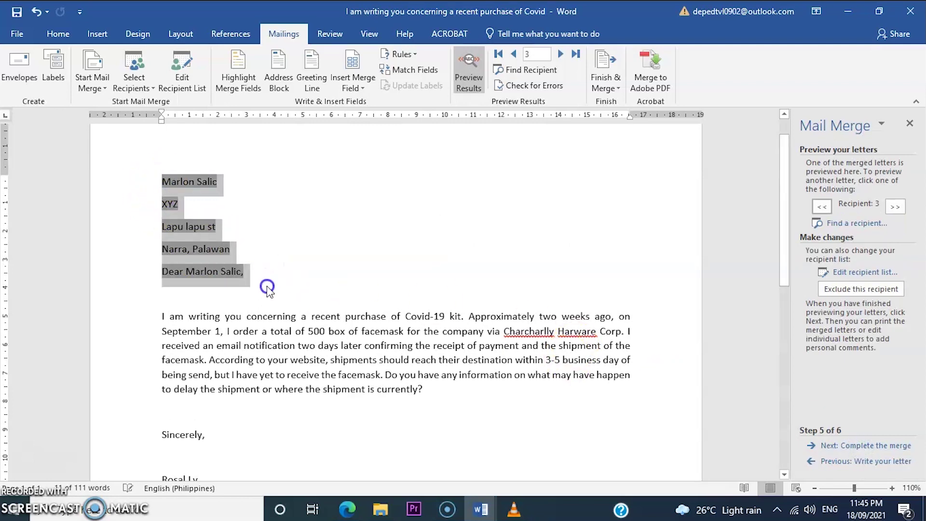
click(268, 286)
shift+click(164, 274)
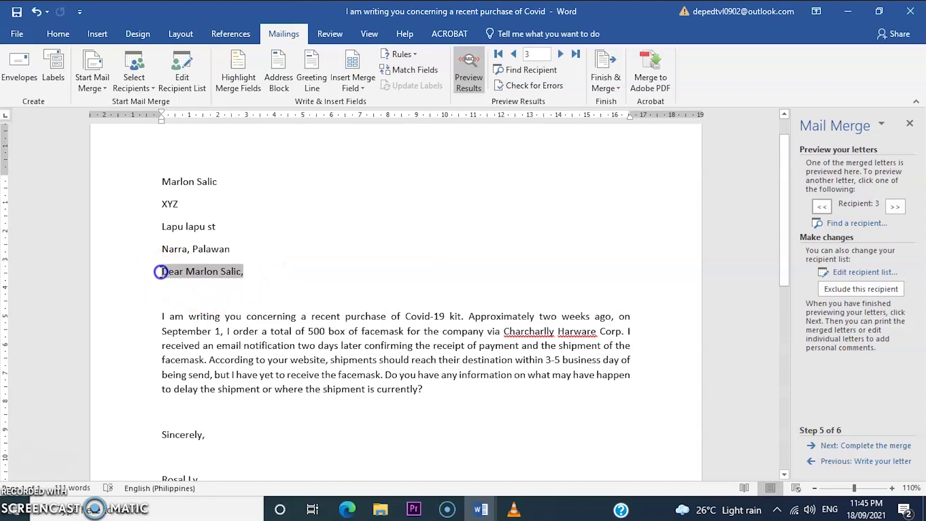
click(245, 252)
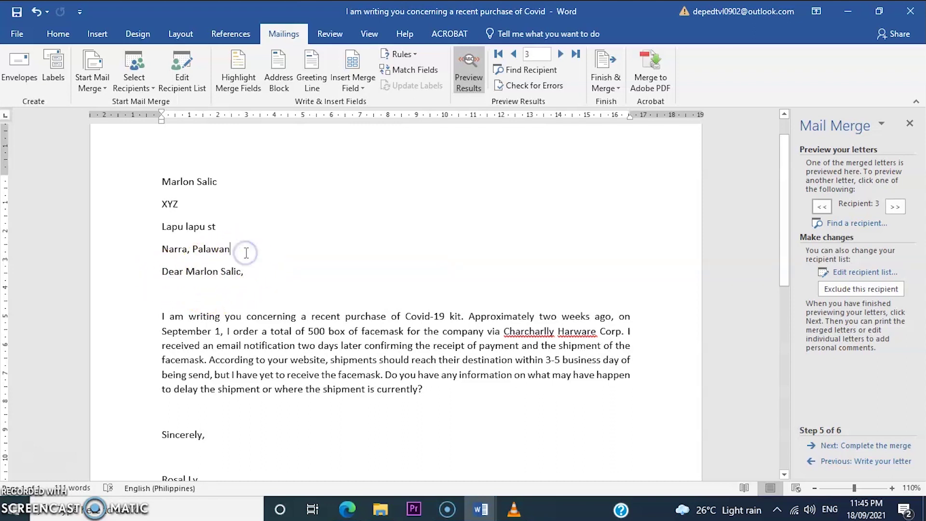
key(Return)
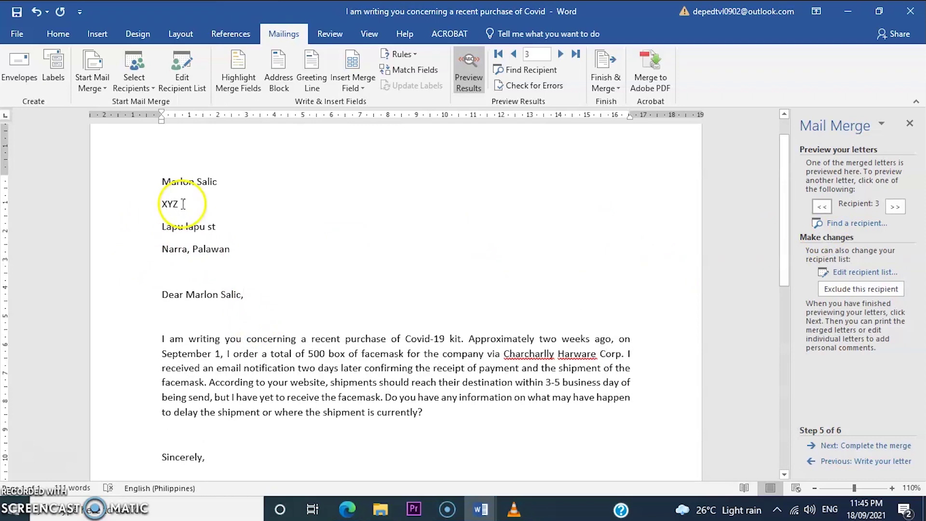
Preview the merged letter for recipients 1, 2 and 3 in turn
click(893, 208)
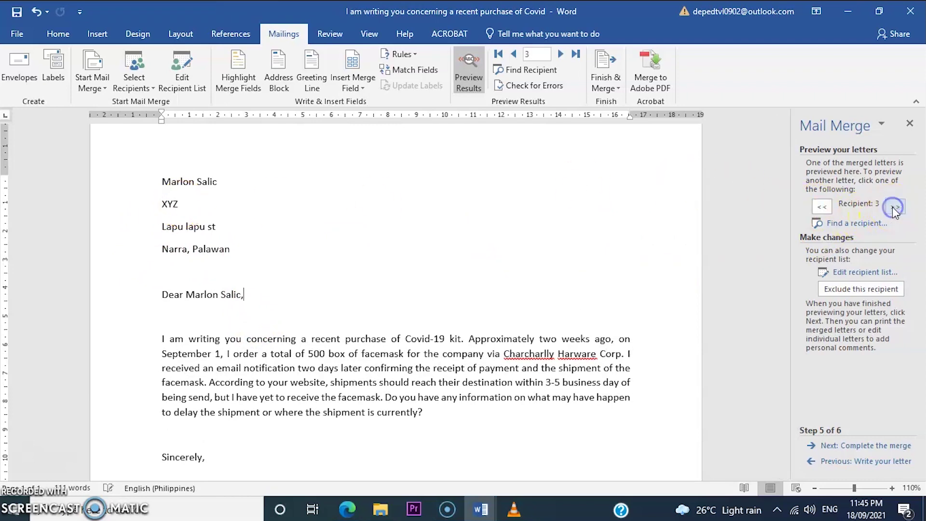
click(818, 208)
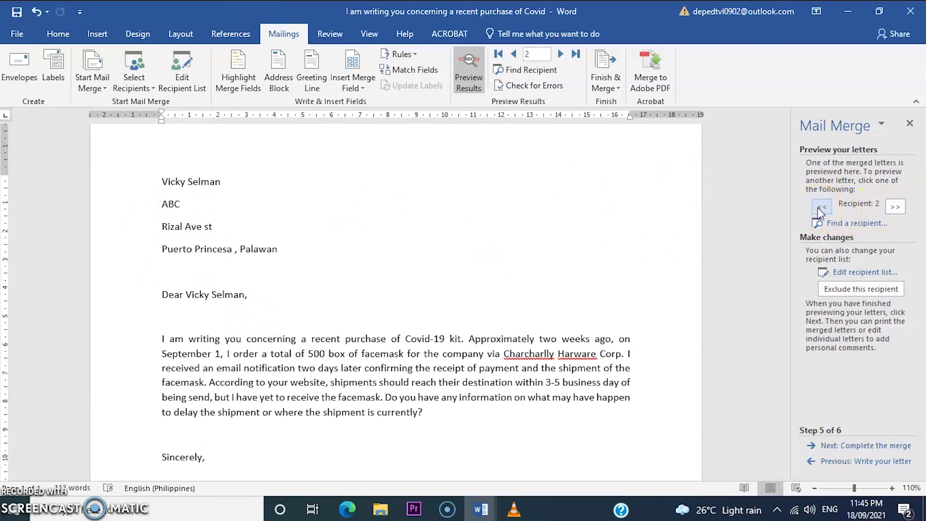
click(818, 207)
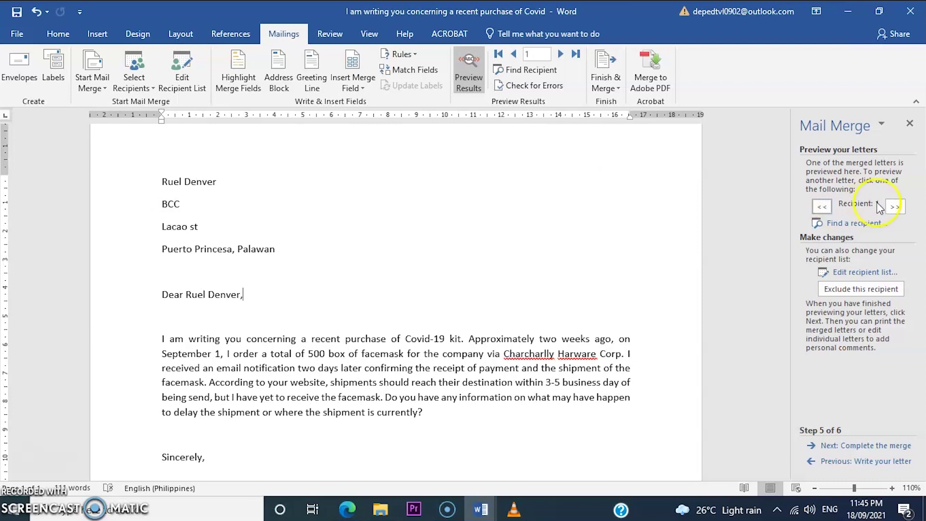
click(896, 208)
click(895, 207)
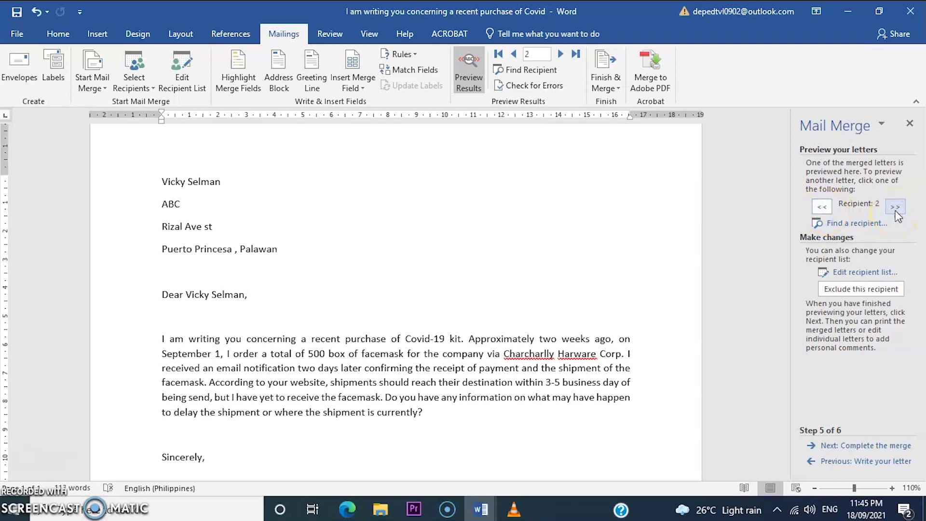
click(895, 207)
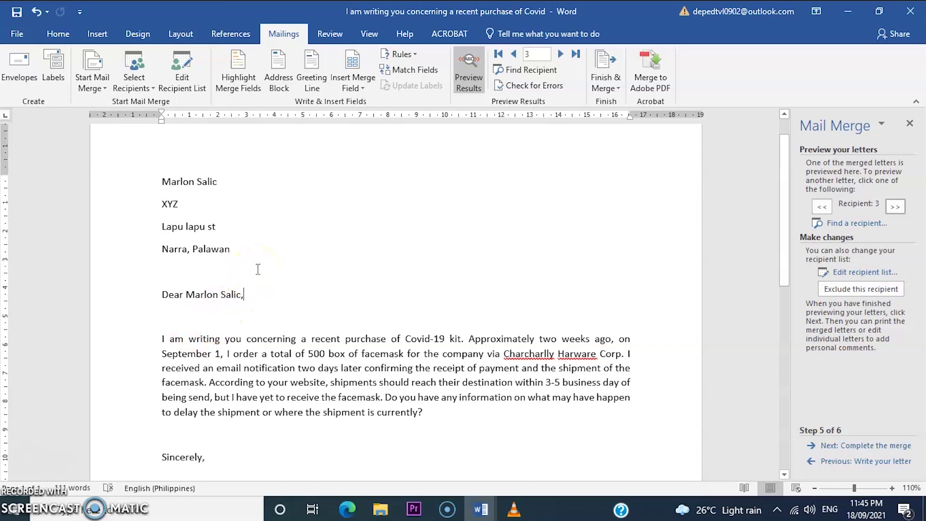
click(330, 282)
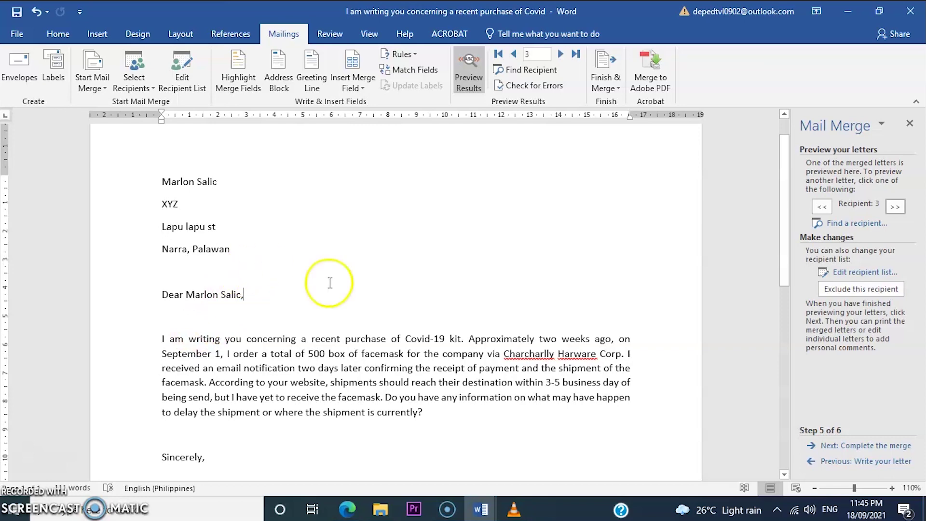
Reach Step 6, Complete the merge, and merge to printer with All records selected
click(843, 446)
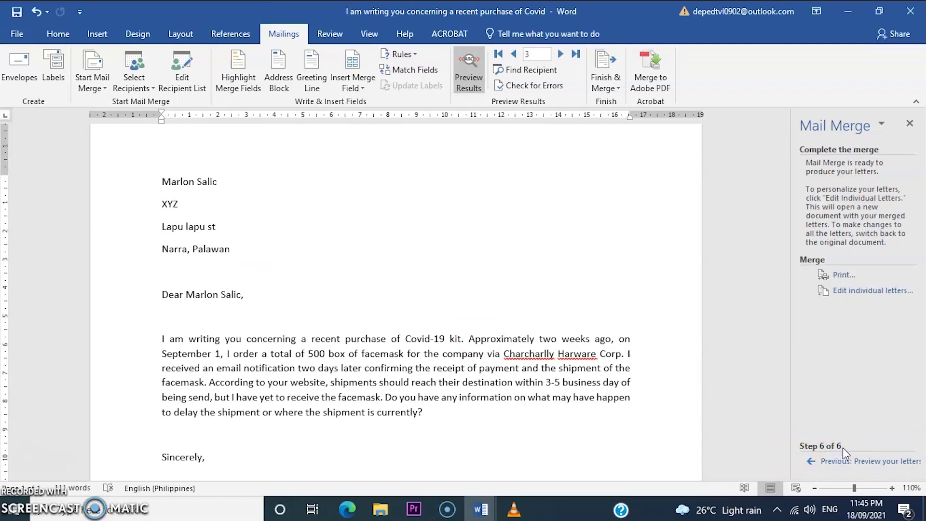
click(845, 318)
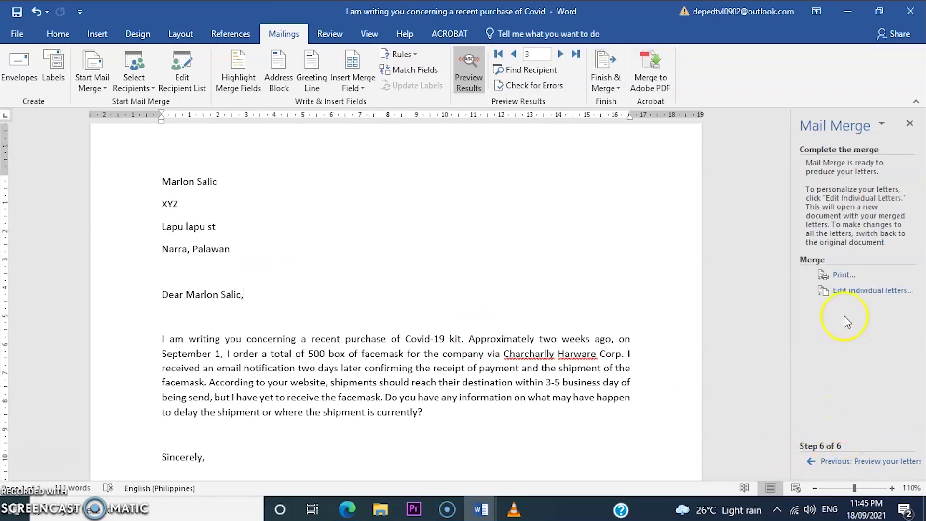
click(843, 276)
click(608, 285)
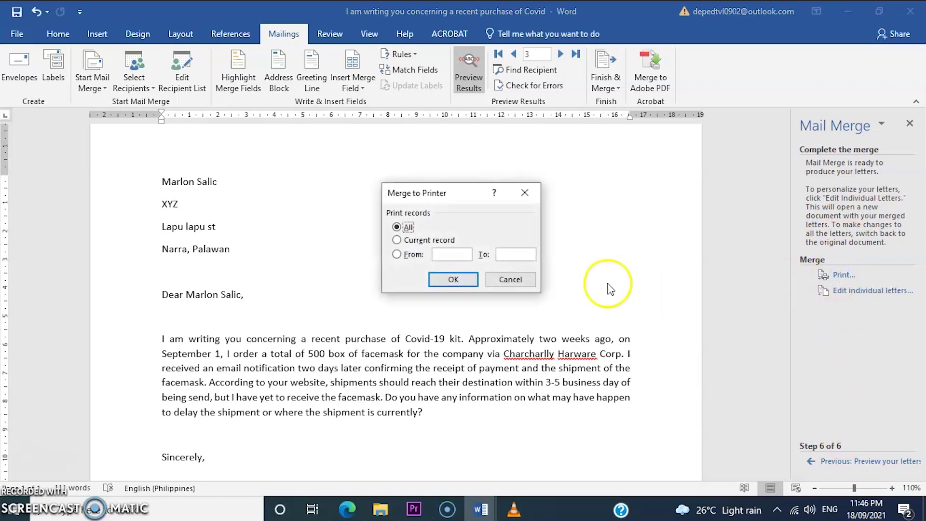
click(430, 198)
drag(429, 197, 620, 183)
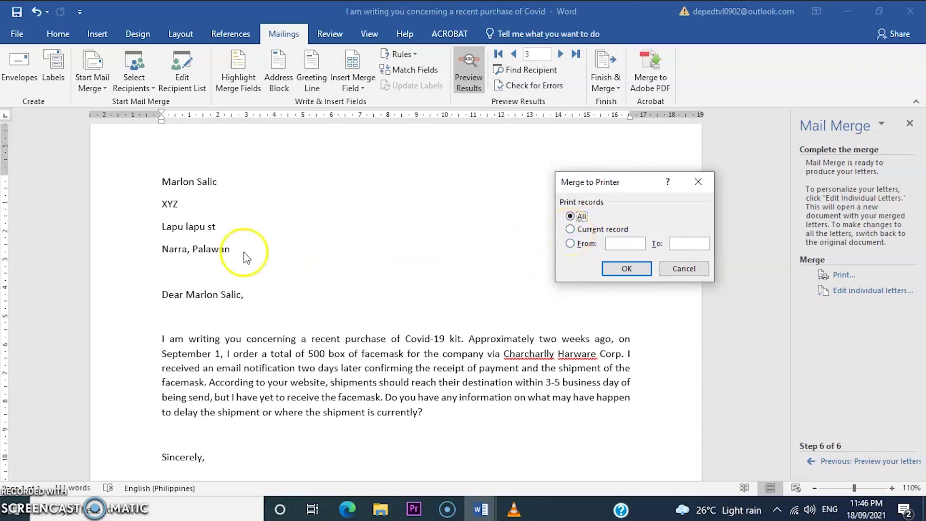
drag(639, 183, 578, 193)
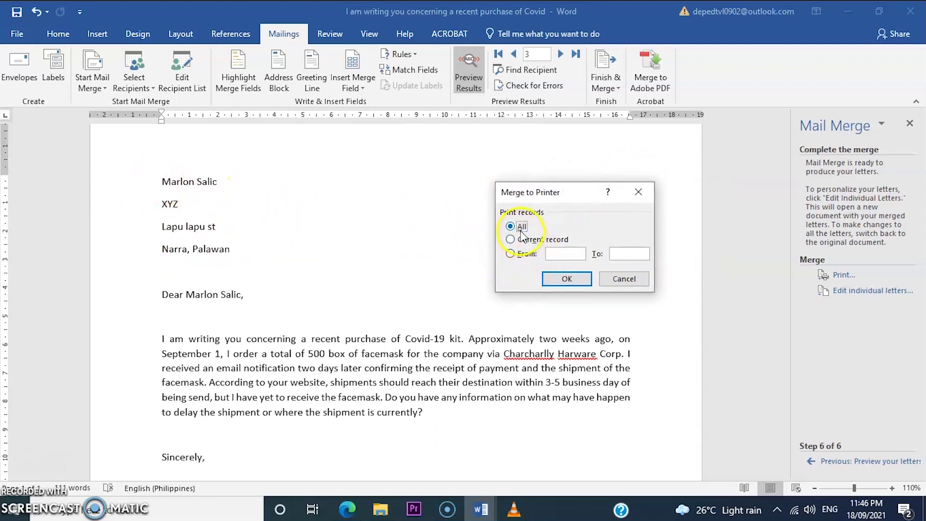
click(564, 280)
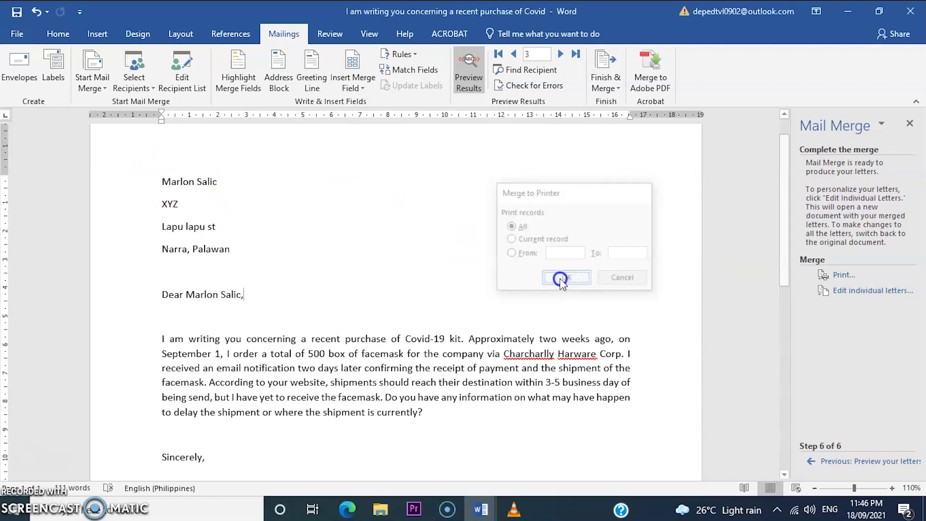